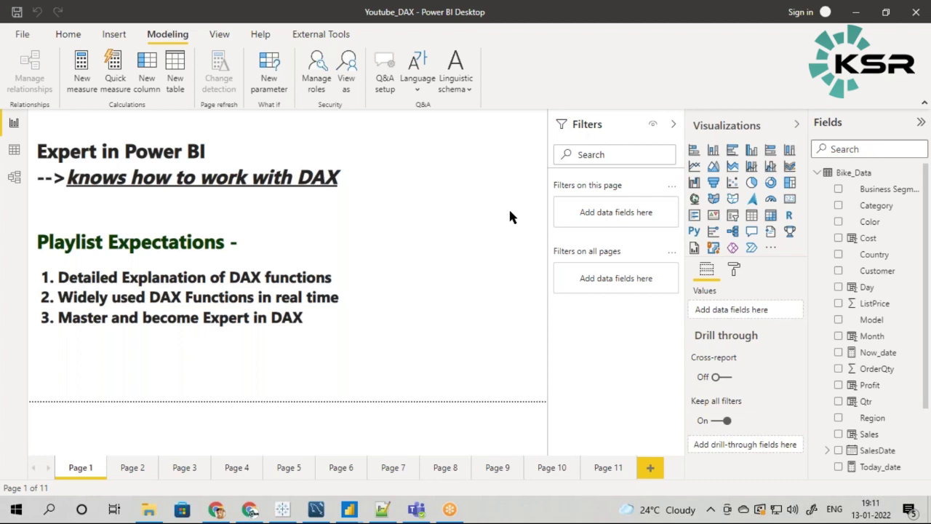
- Go from the What is a Measure? page to the Bike_Data table rows in Data view
click(604, 471)
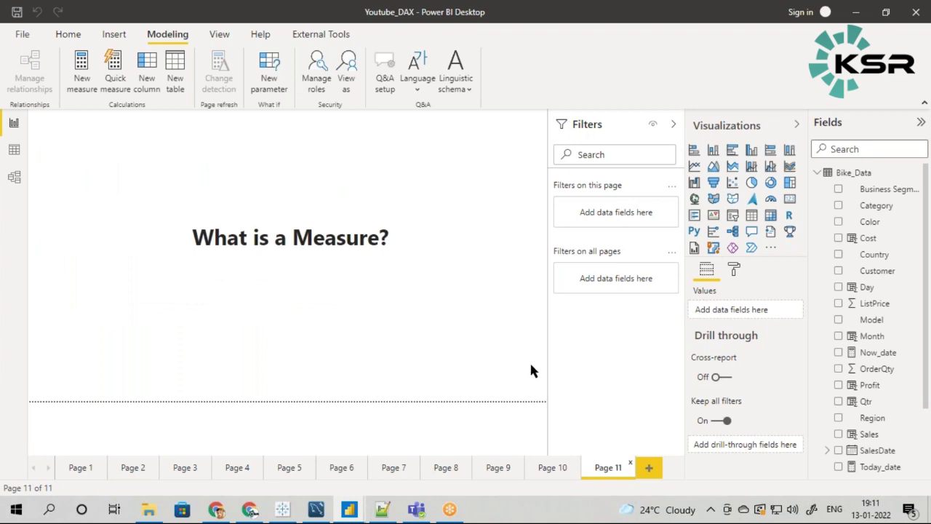
click(13, 151)
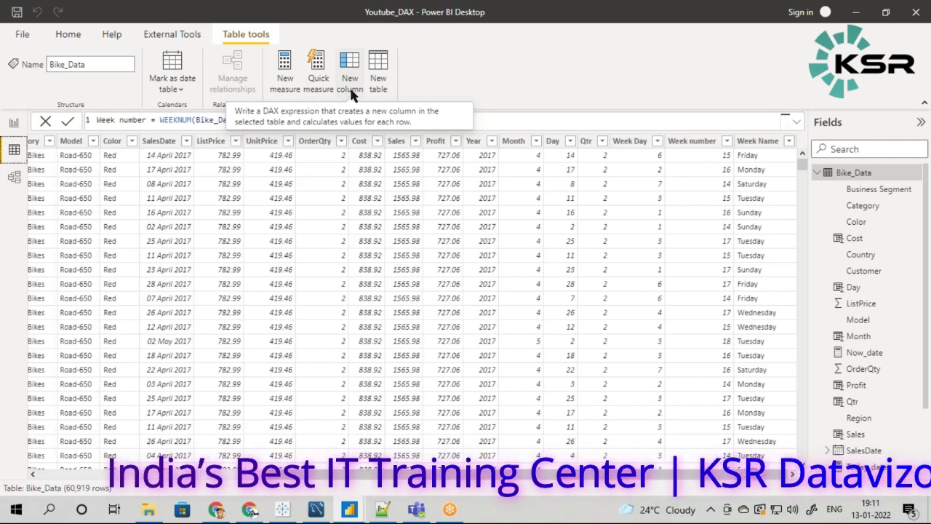
click(474, 142)
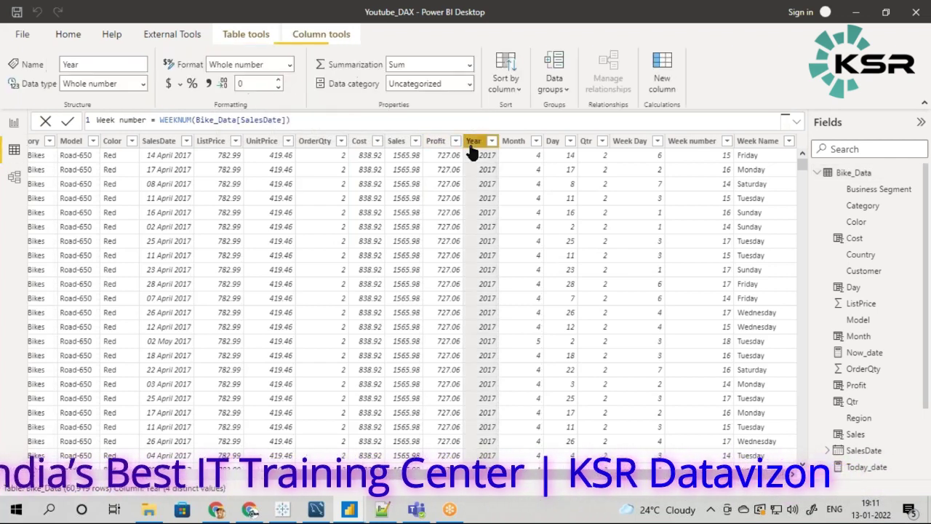
click(509, 144)
click(545, 142)
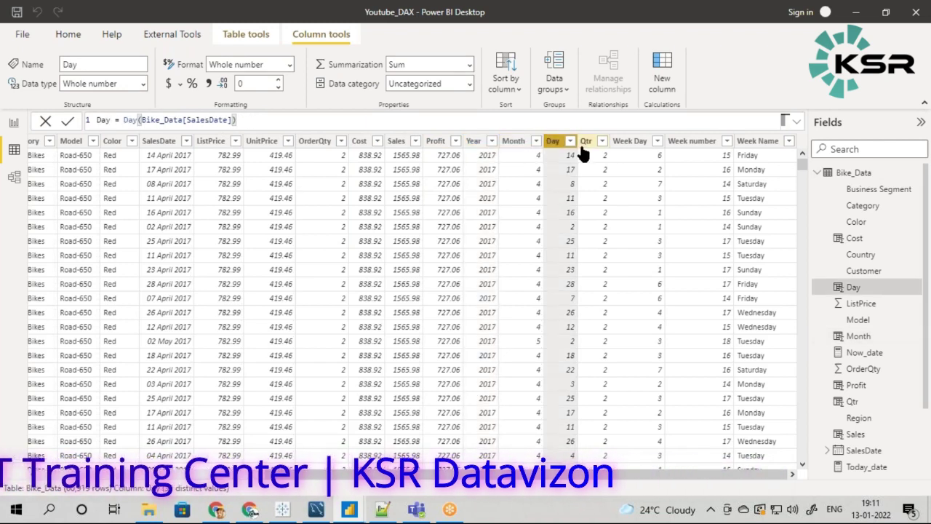
click(630, 149)
click(720, 150)
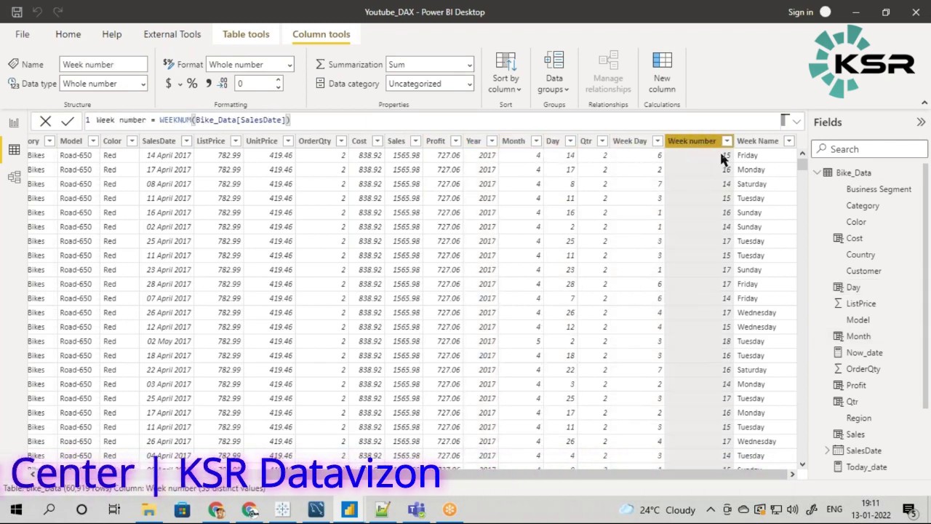
click(749, 146)
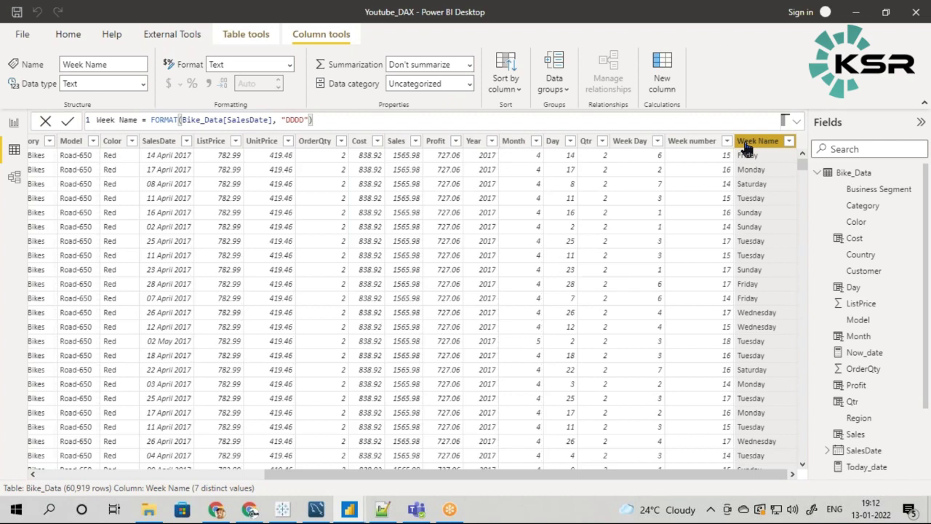
- Return to Report view and add a new blank report page
click(14, 123)
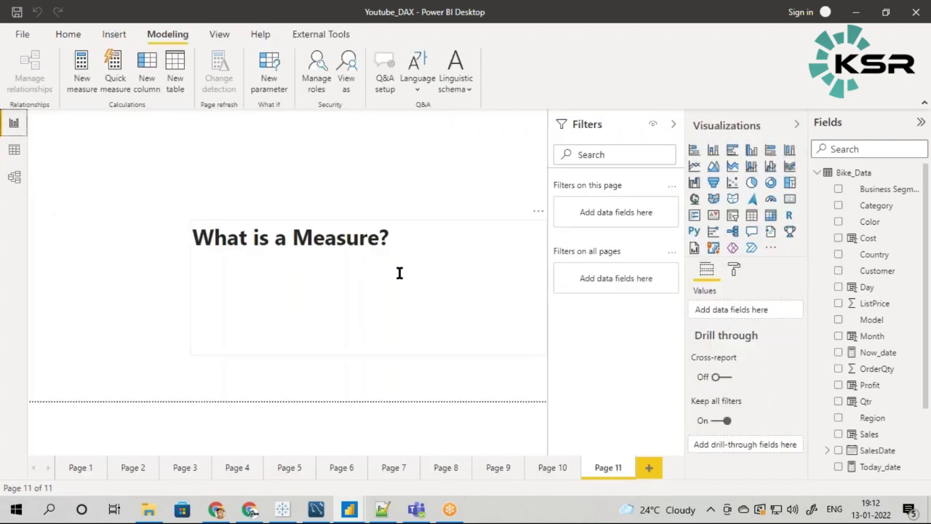
click(444, 353)
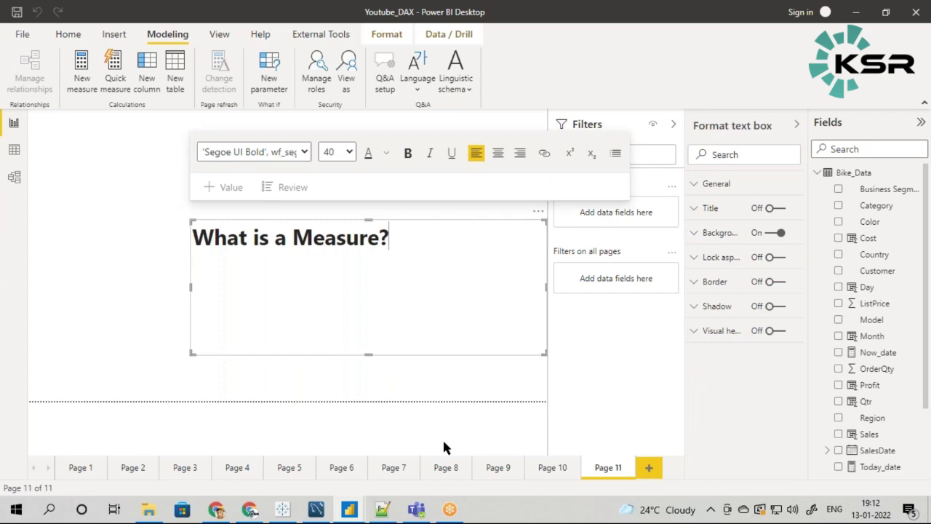
click(478, 375)
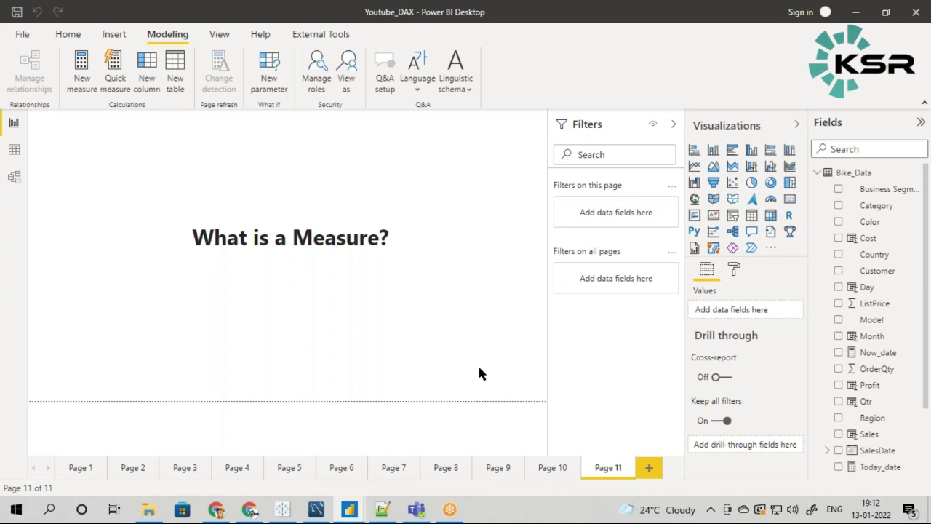
click(656, 466)
- Insert a table visual showing Country and Sales
click(752, 214)
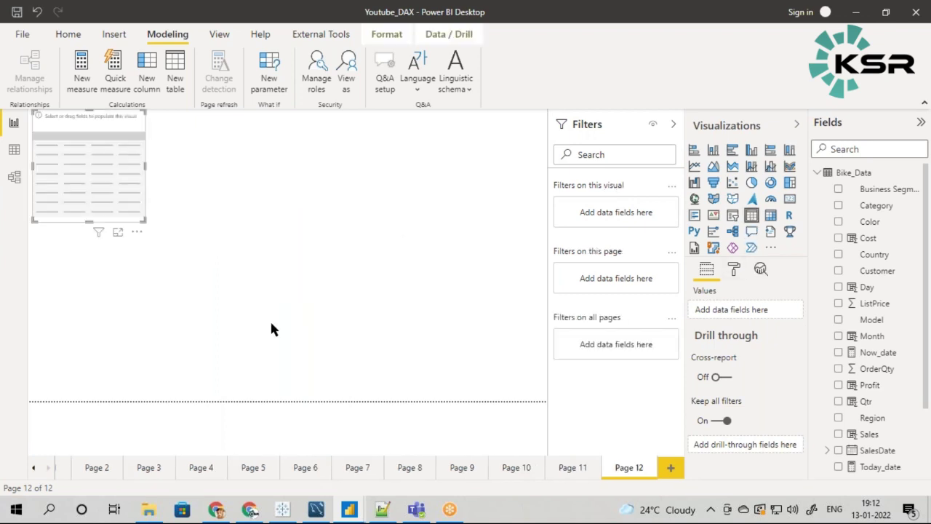
drag(51, 187, 78, 201)
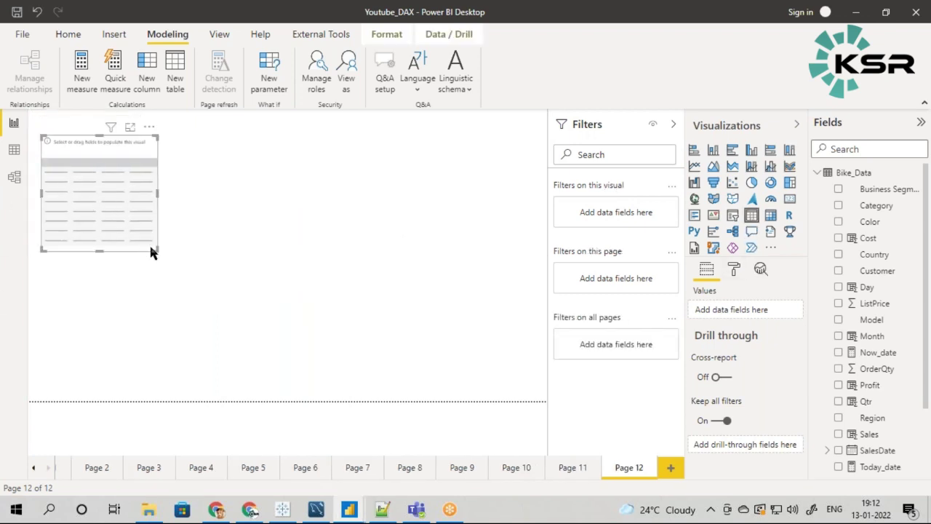
drag(149, 246, 247, 276)
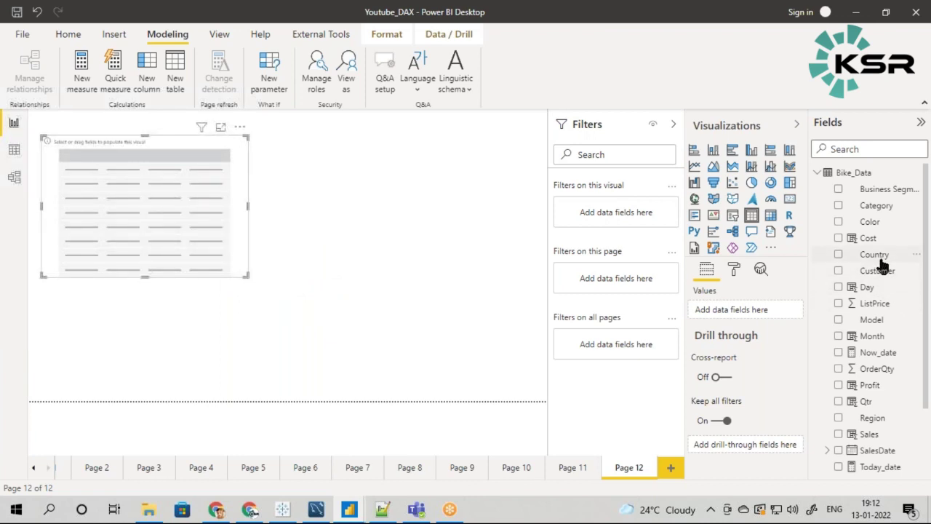
mouse_move(874, 254)
mouse_down()
mouse_move(592, 314)
mouse_move(187, 243)
mouse_up()
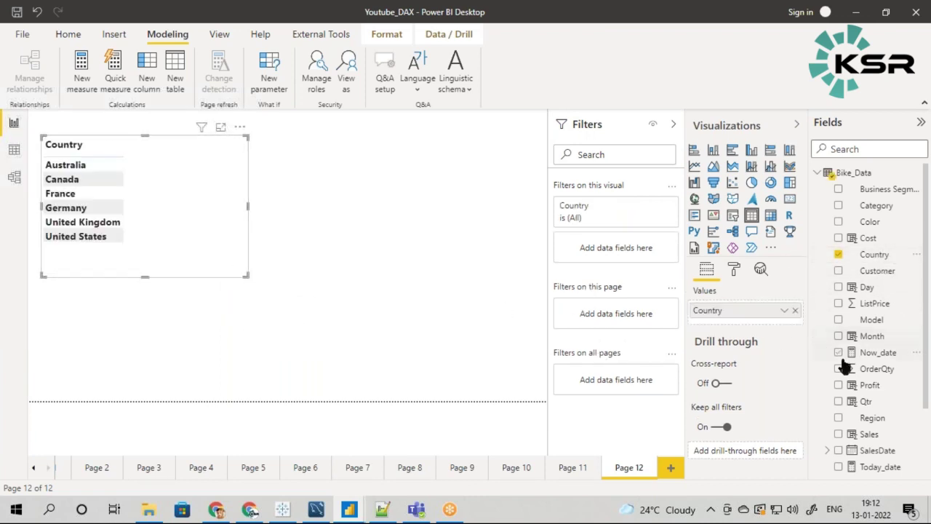
drag(865, 430, 233, 270)
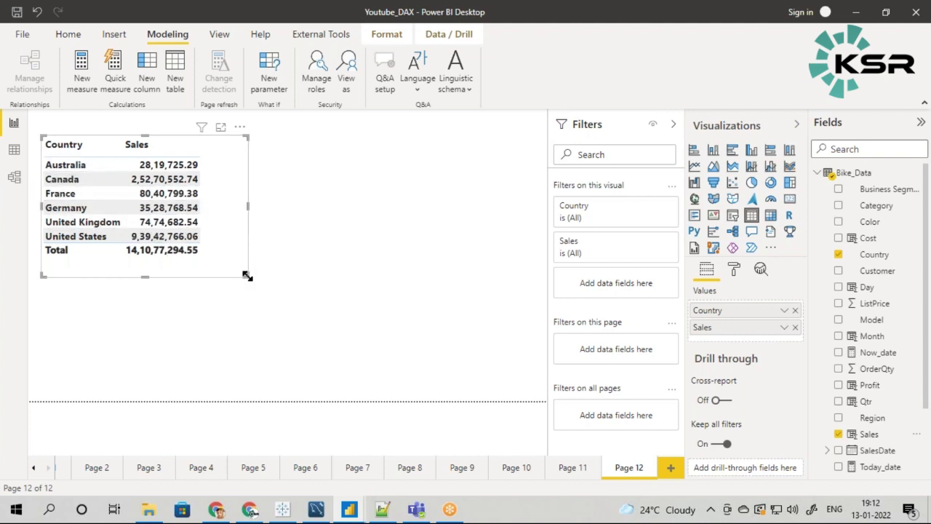
drag(247, 276, 227, 269)
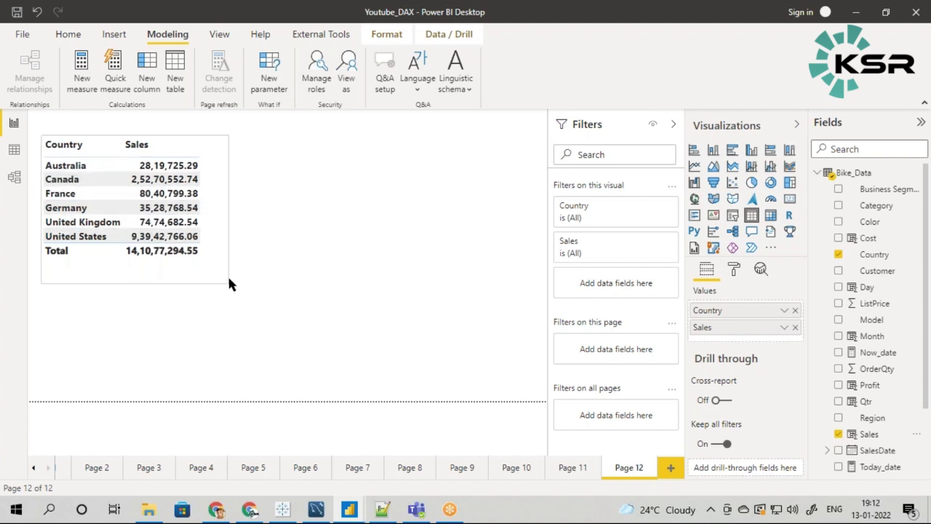
- Summarize the table's Sales as Average instead of Sum, totaling 2,315.82
click(275, 292)
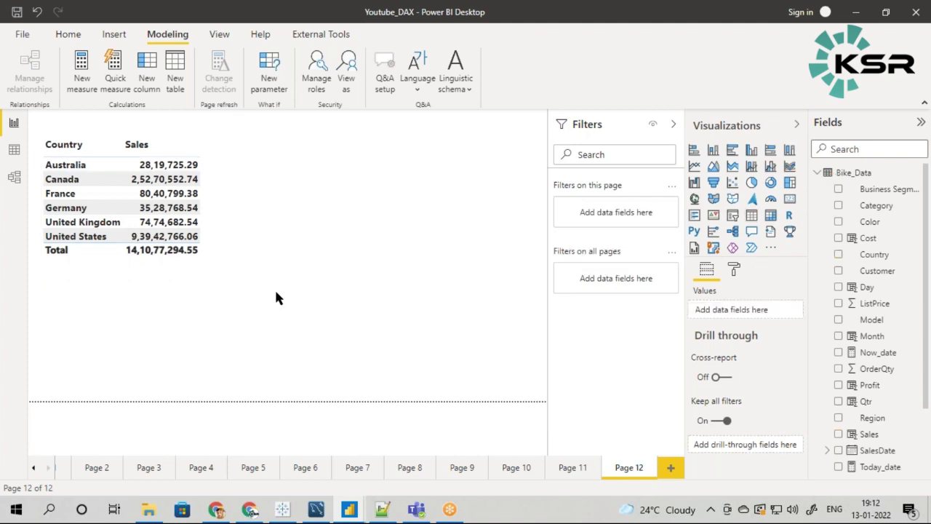
click(223, 228)
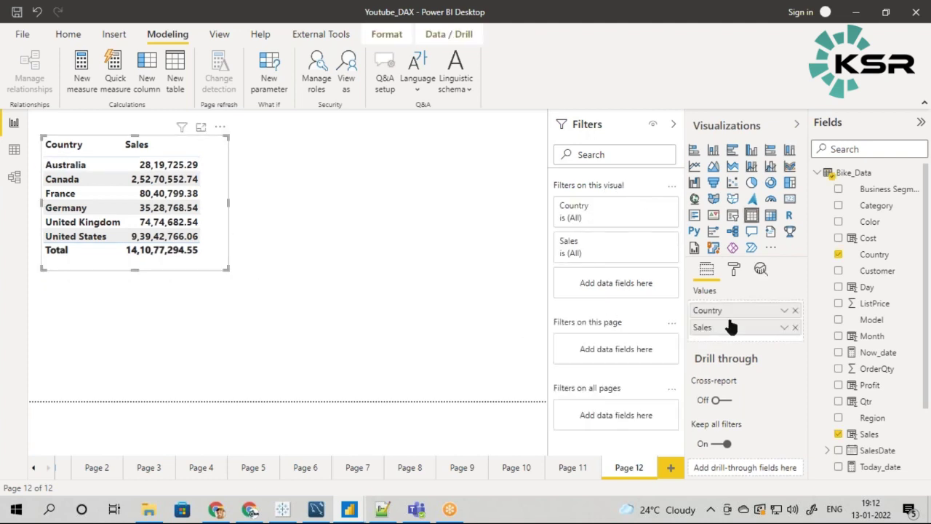
click(784, 328)
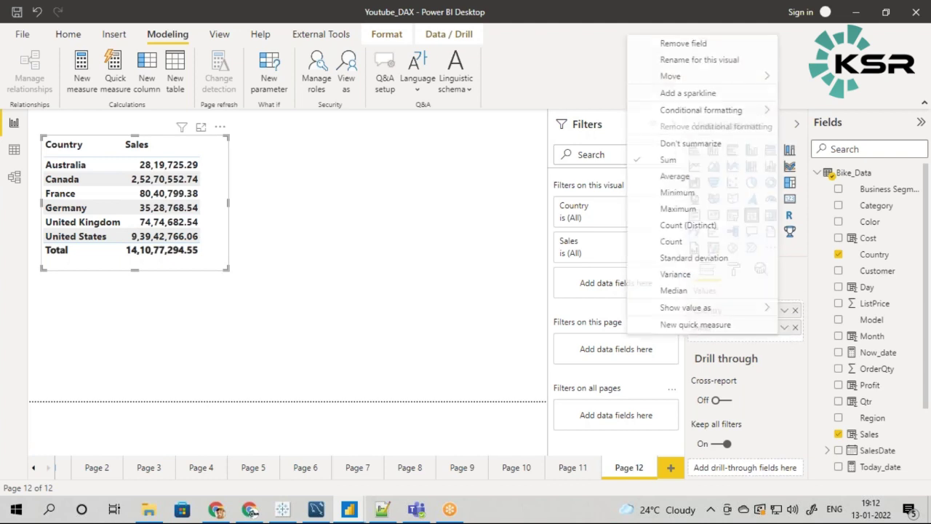
click(675, 177)
click(319, 319)
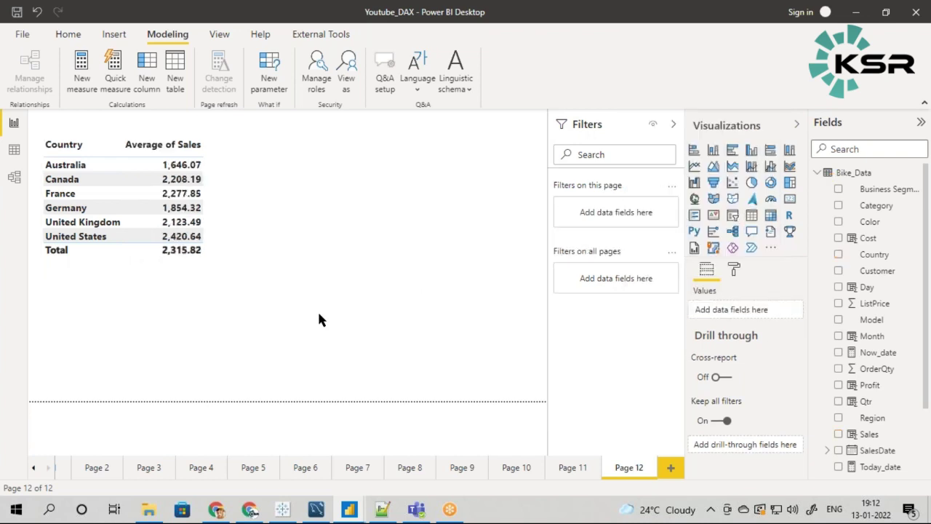
- Insert a second table beside the Country table with Category and Sales
click(751, 215)
mouse_move(131, 343)
mouse_down()
mouse_move(351, 221)
mouse_move(349, 203)
mouse_up()
mouse_move(449, 264)
mouse_down()
mouse_move(491, 323)
mouse_move(496, 296)
mouse_up()
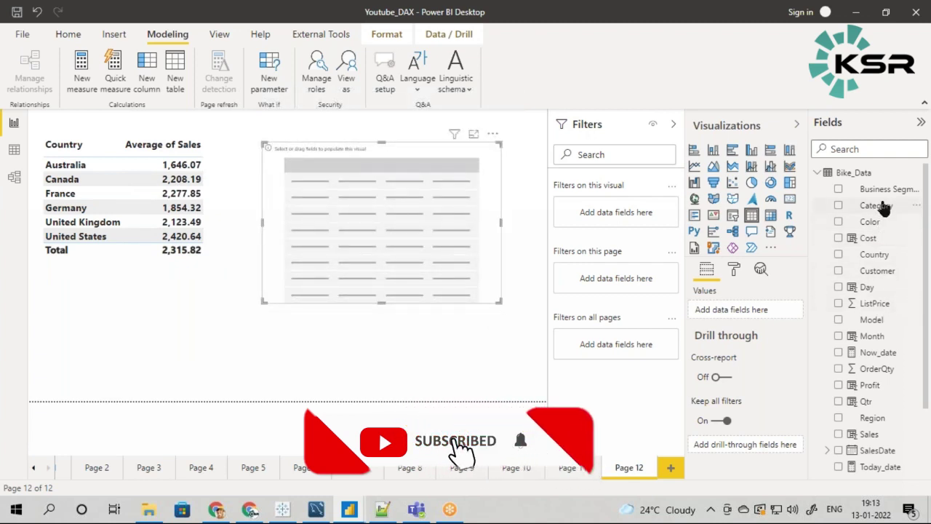
drag(882, 207, 435, 204)
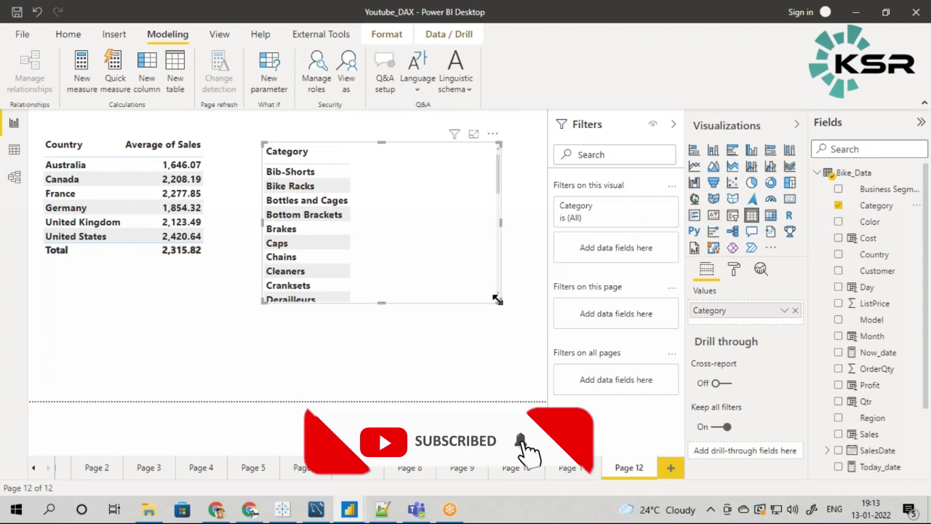
drag(496, 299, 506, 333)
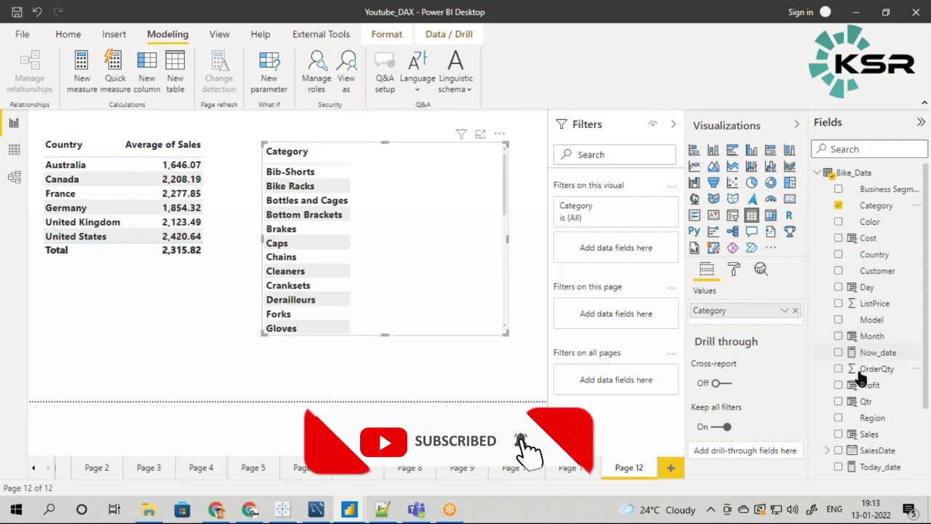
drag(869, 434, 753, 327)
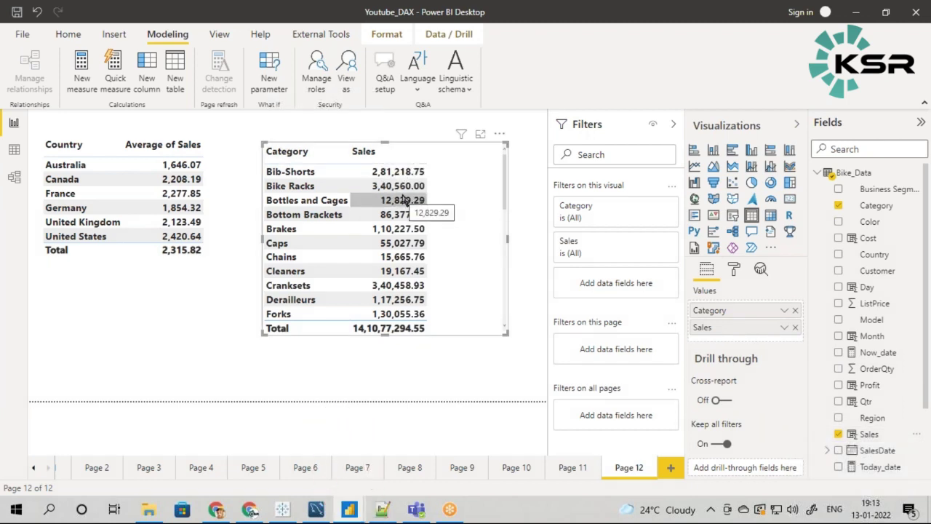
- Show the Category table's Sales as Average of Sales, totaling 2,315.82
click(784, 327)
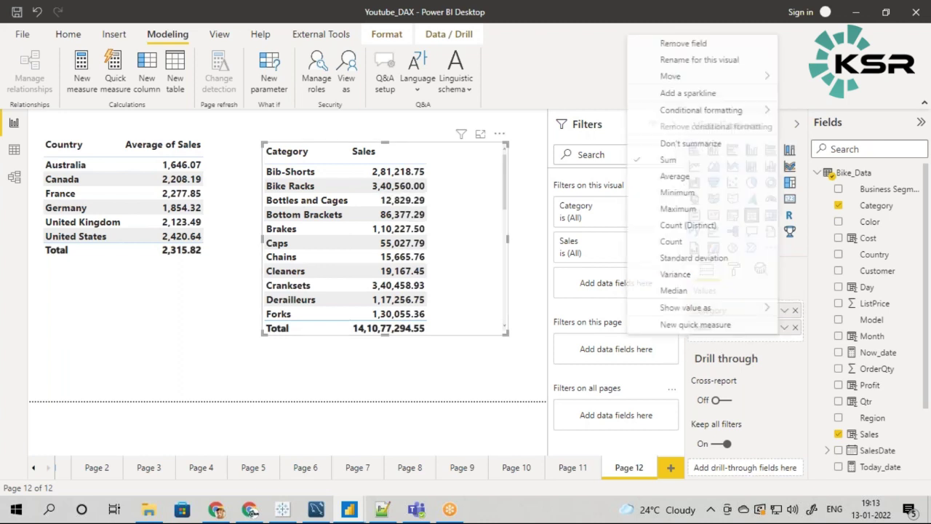
click(674, 176)
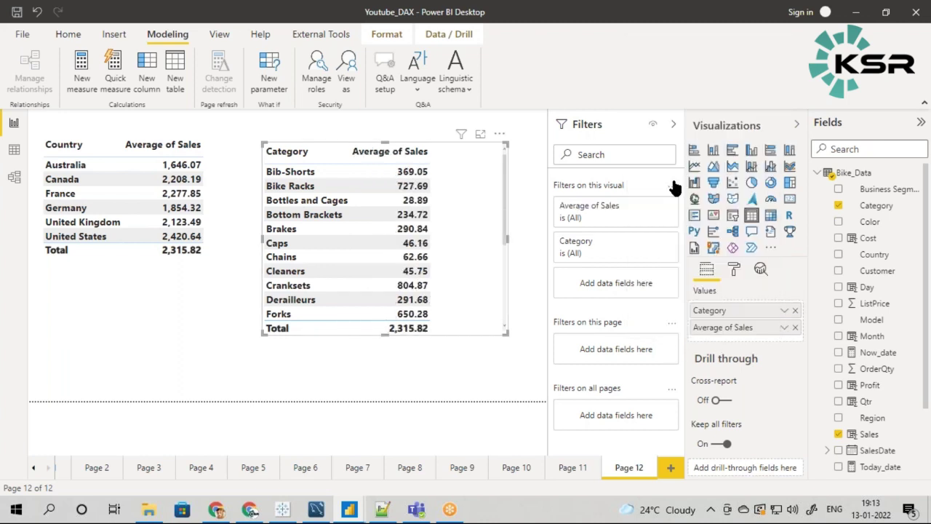
click(515, 369)
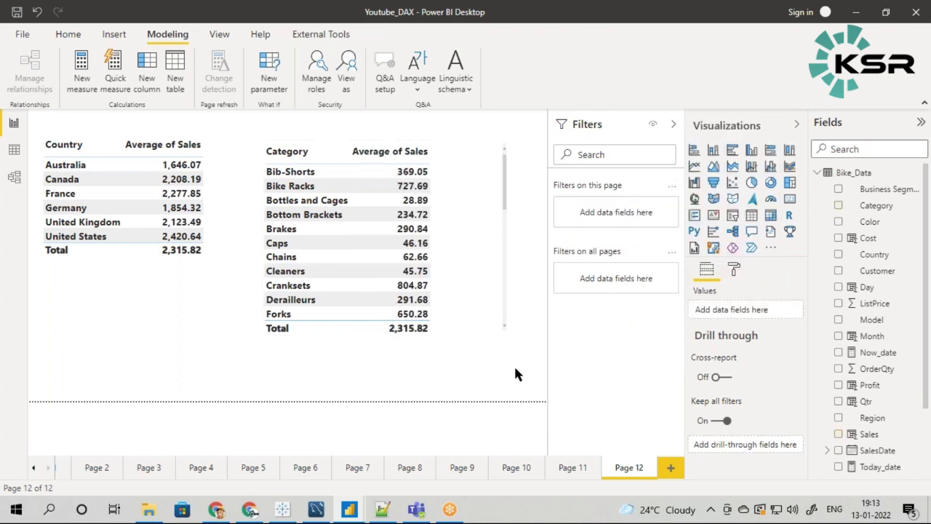
click(751, 216)
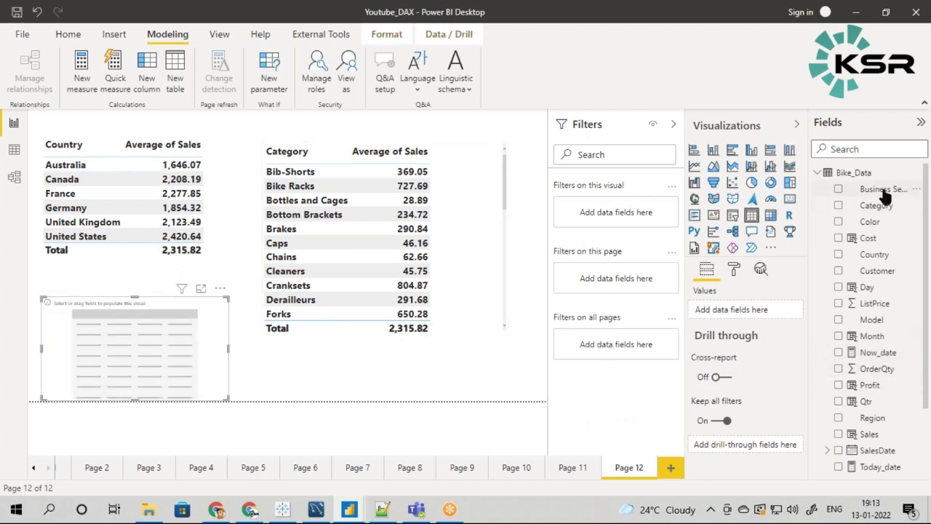
drag(885, 191, 145, 356)
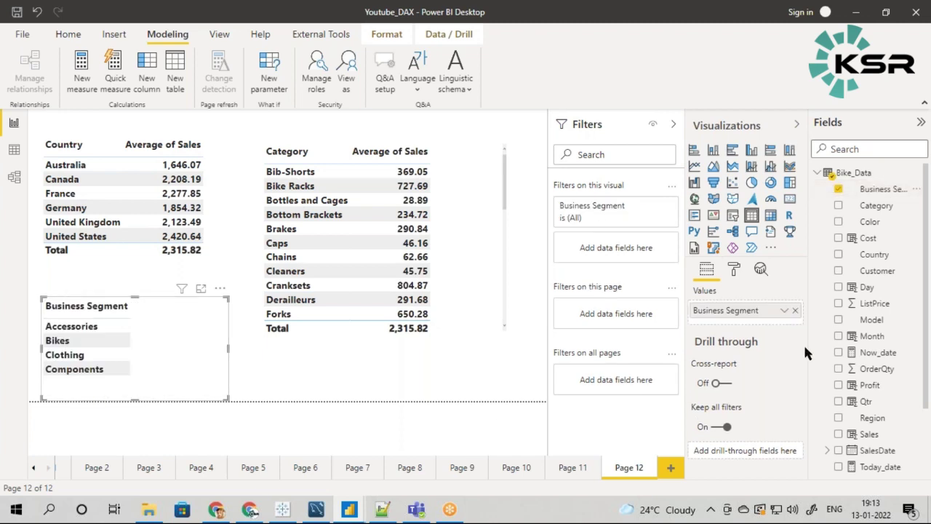
drag(869, 435, 734, 328)
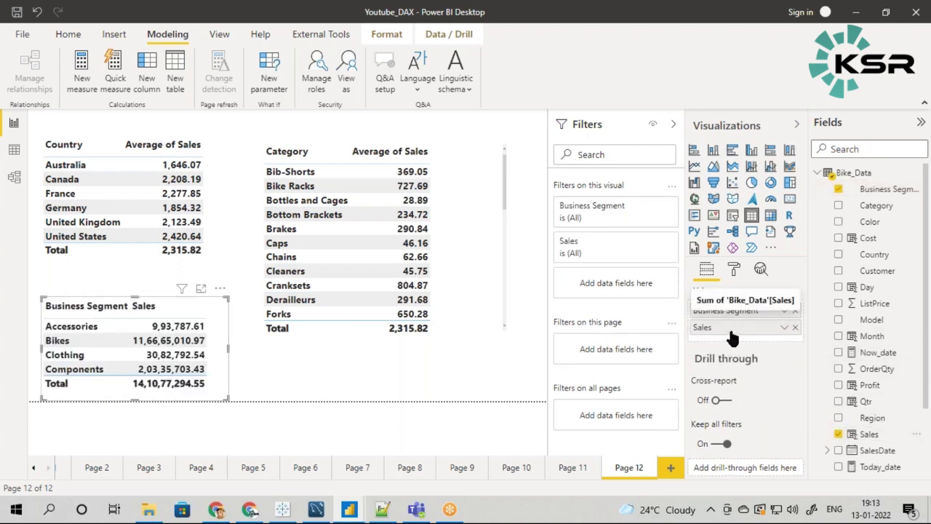
click(784, 327)
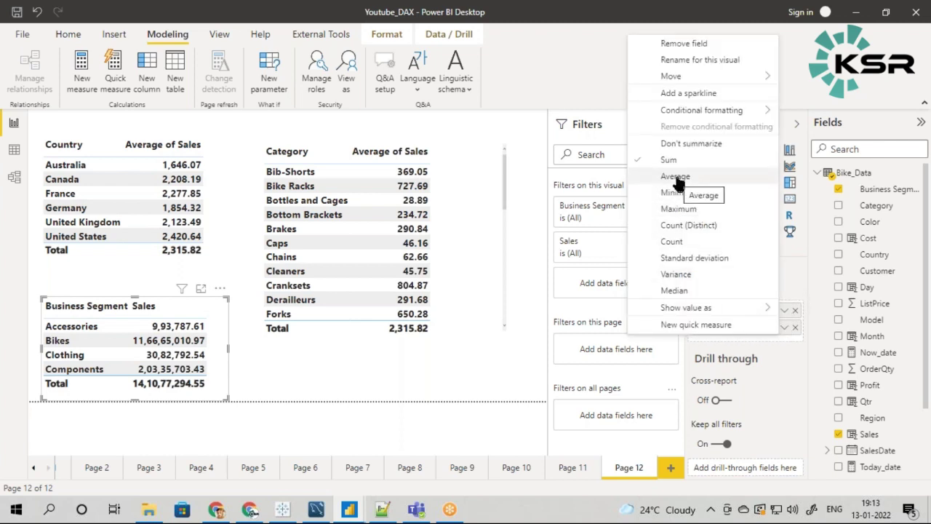
click(675, 177)
click(479, 375)
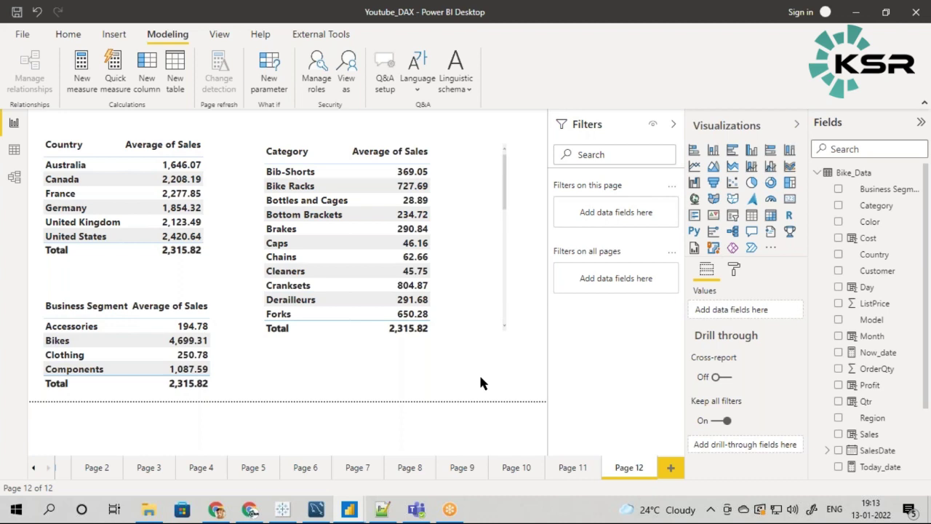
click(477, 267)
click(783, 328)
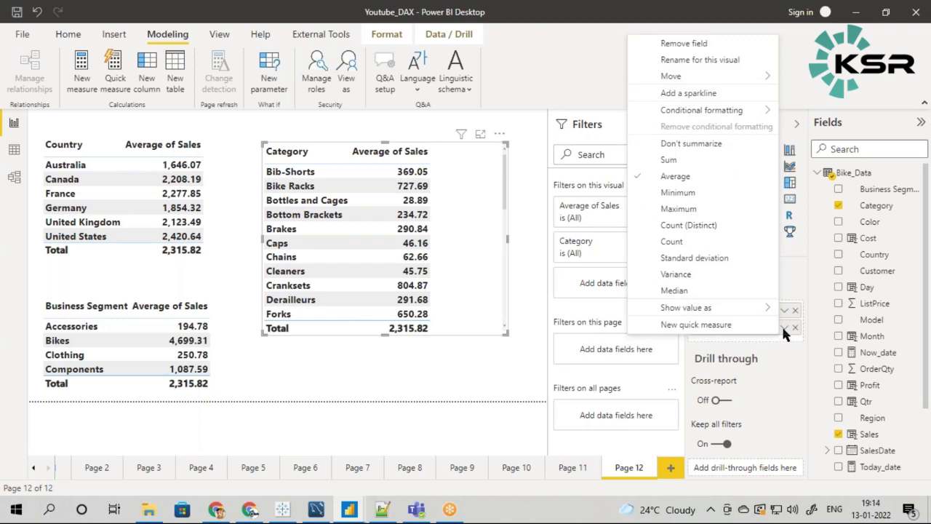
click(504, 381)
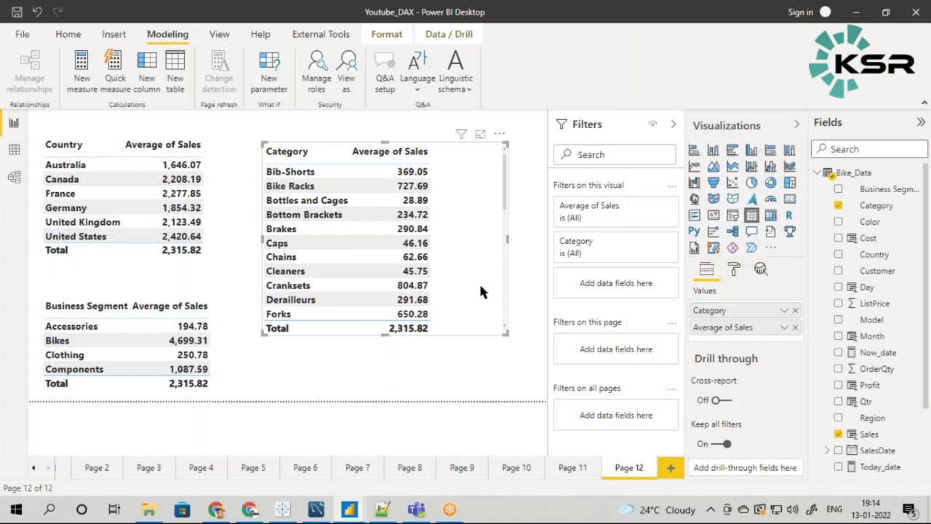
- Create the measure Average of Sales = AVERAGE(Bike_Data[Sales]) in Bike_Data
click(82, 66)
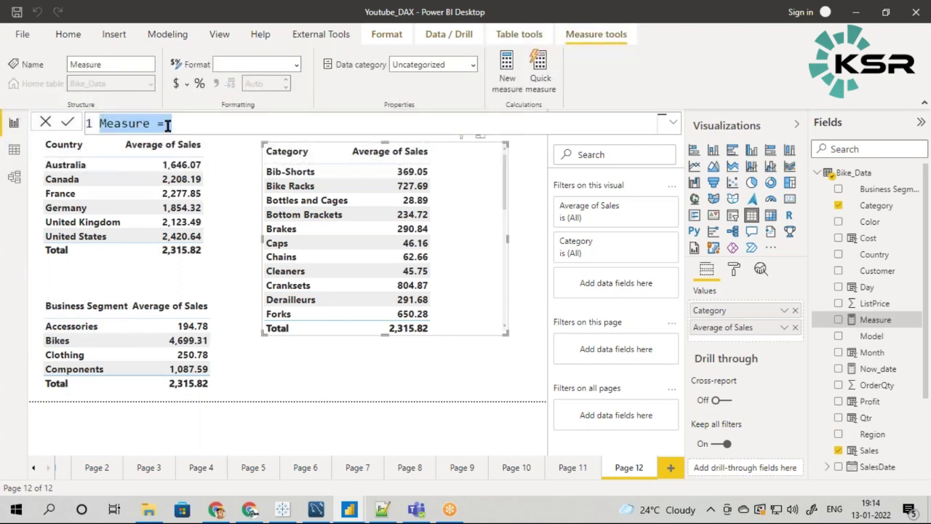
double_click(126, 123)
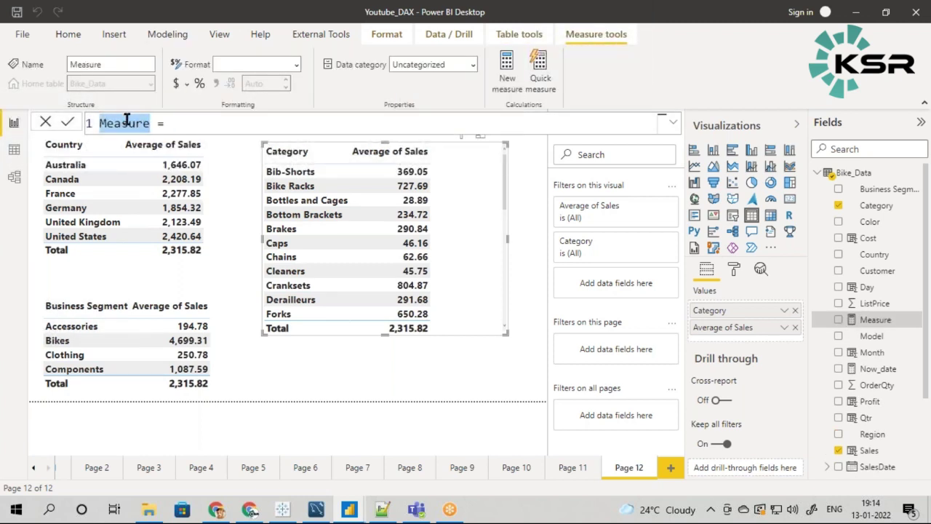
text(Avera)
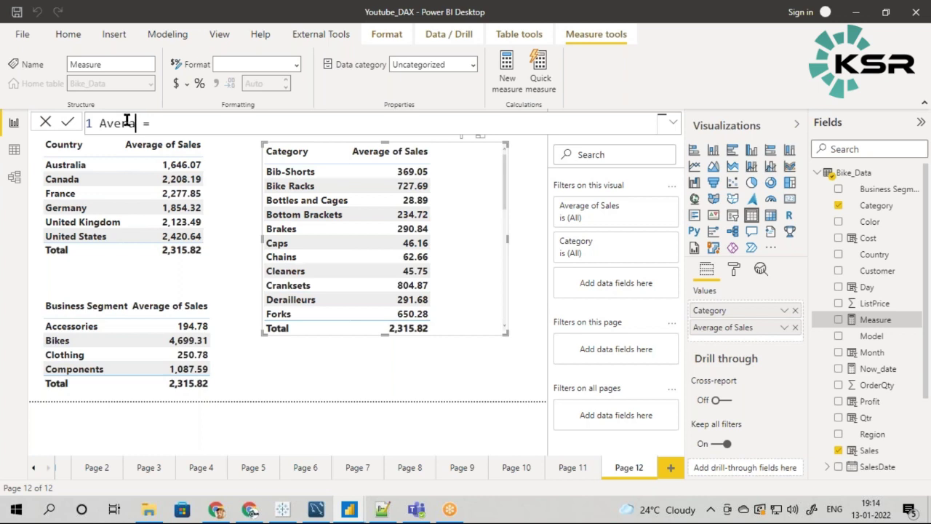
text(ge of Sa)
text(les)
click(275, 133)
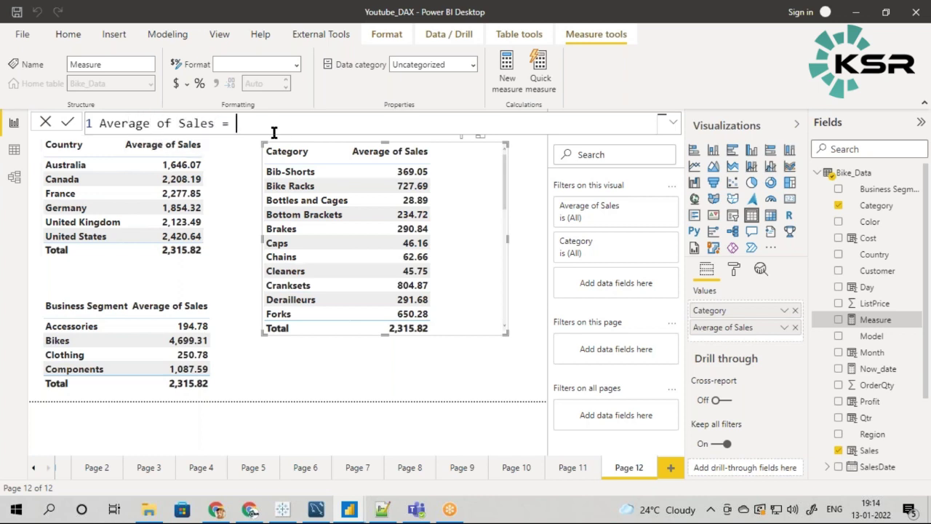
text(a)
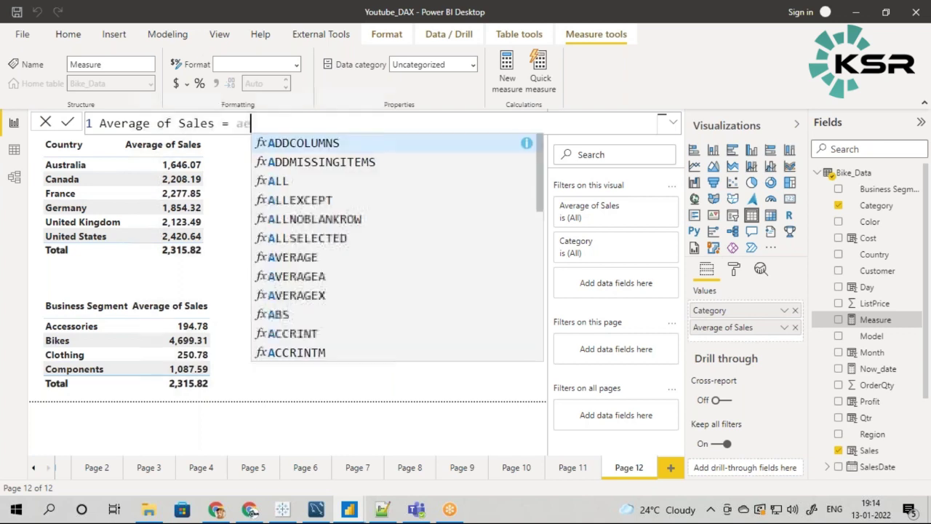
text(e)
click(287, 162)
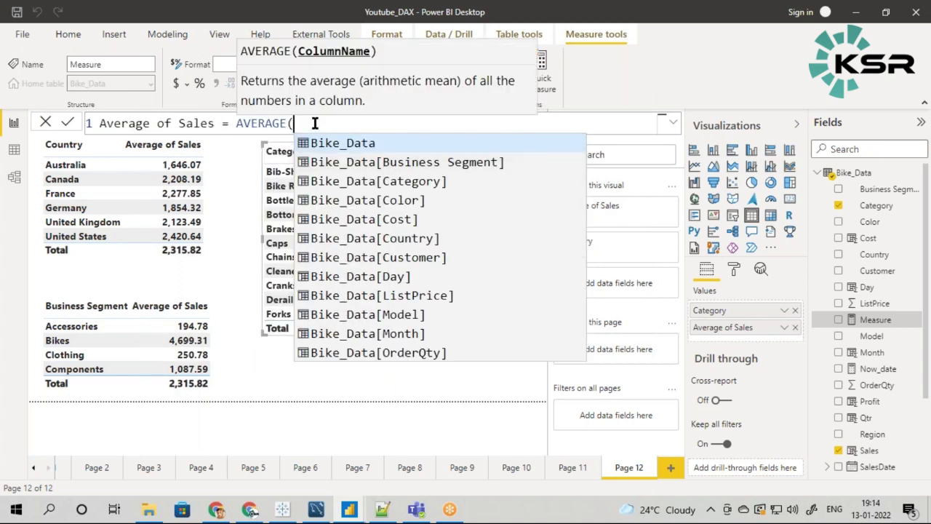
text(Bik)
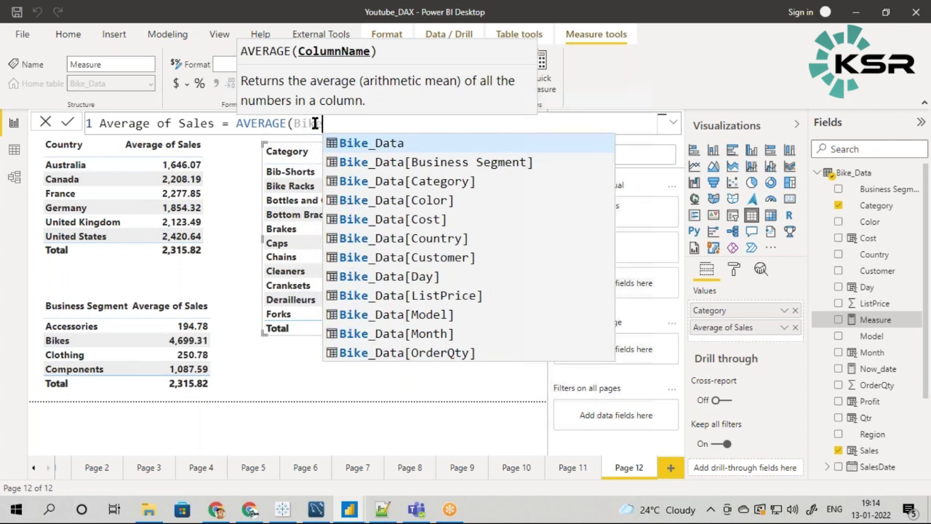
text(e_data)
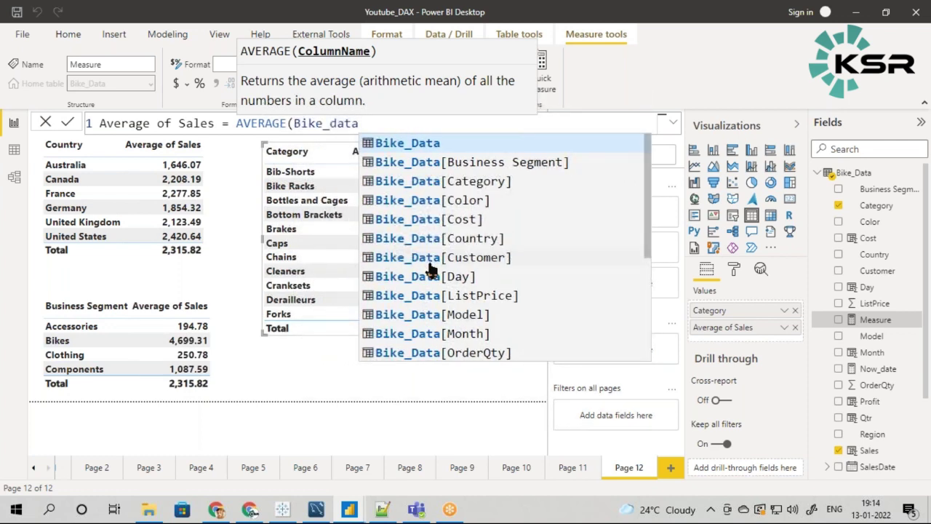
scroll(430, 309, down, 2)
click(446, 346)
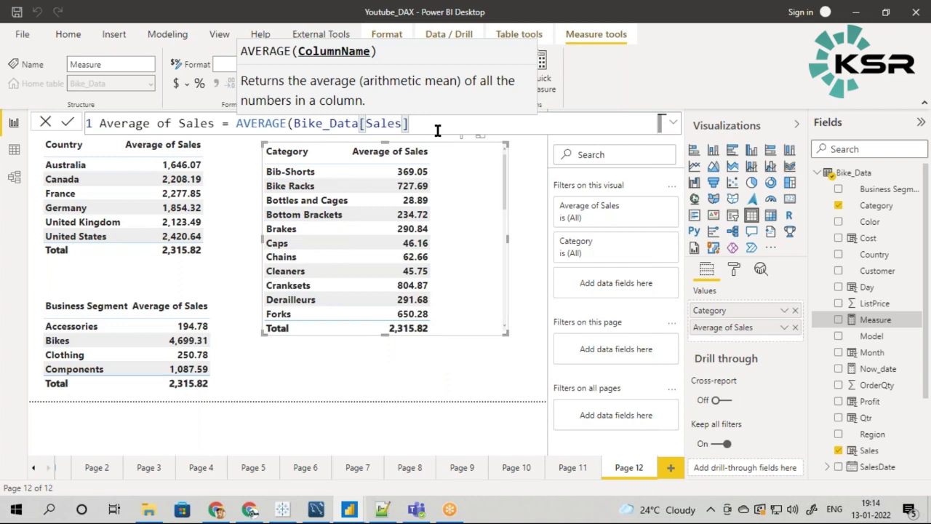
text())
key(Return)
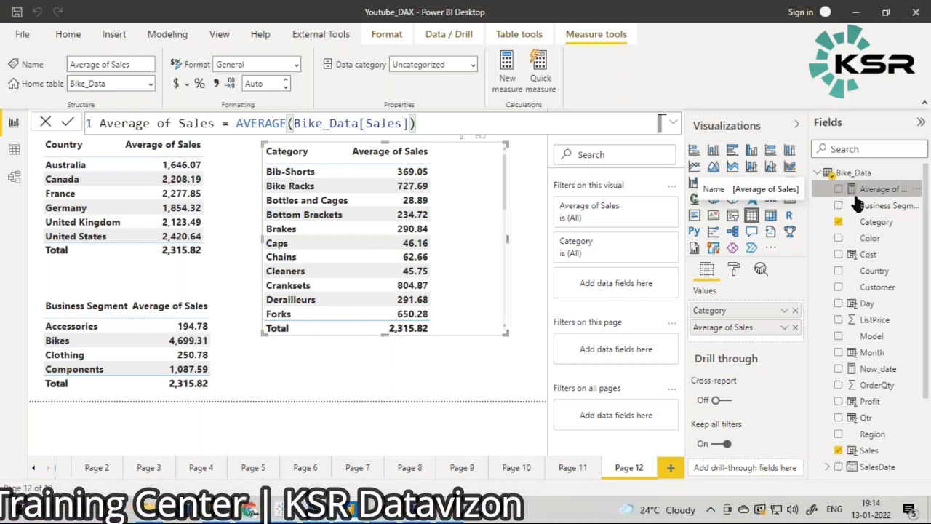
click(14, 152)
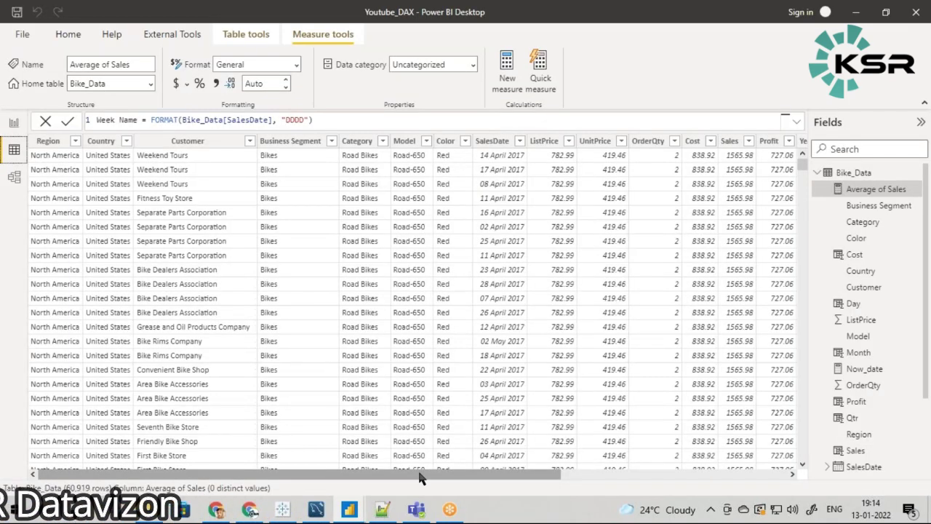
drag(417, 474, 588, 392)
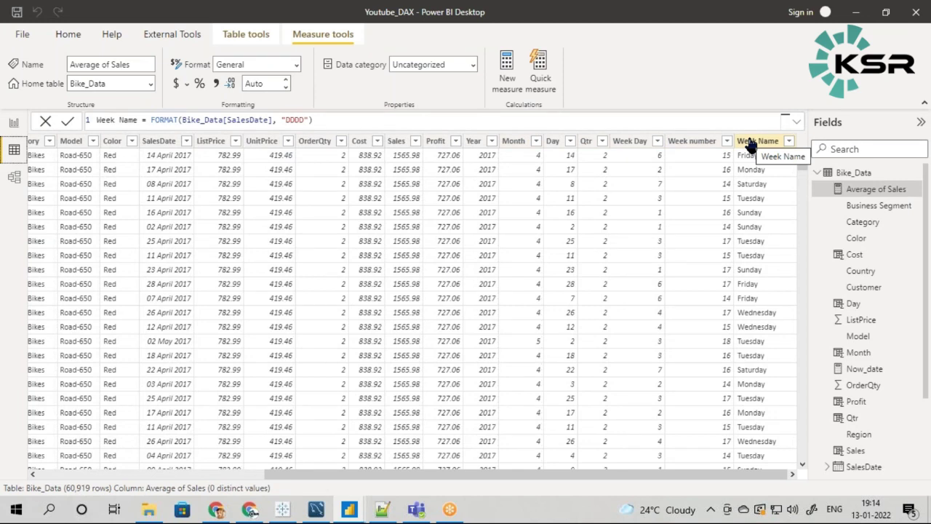
click(14, 123)
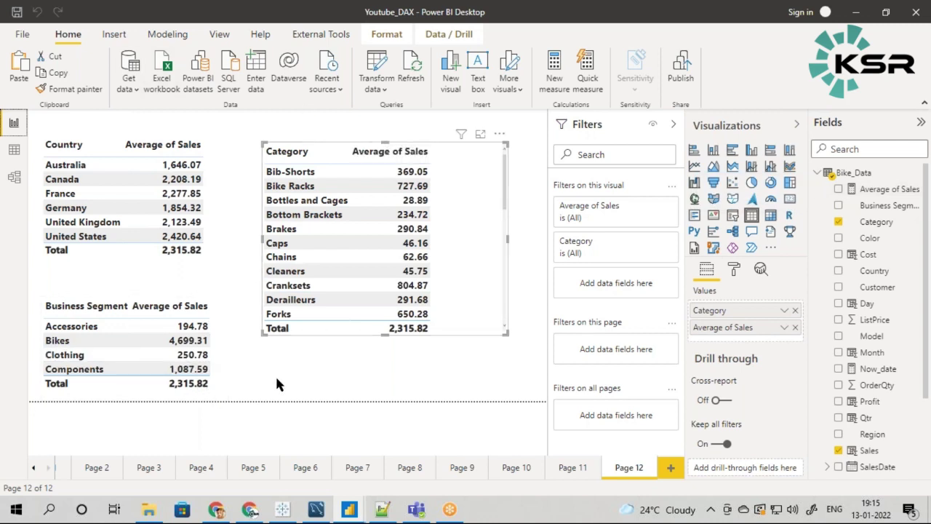
mouse_move(134, 196)
click(784, 327)
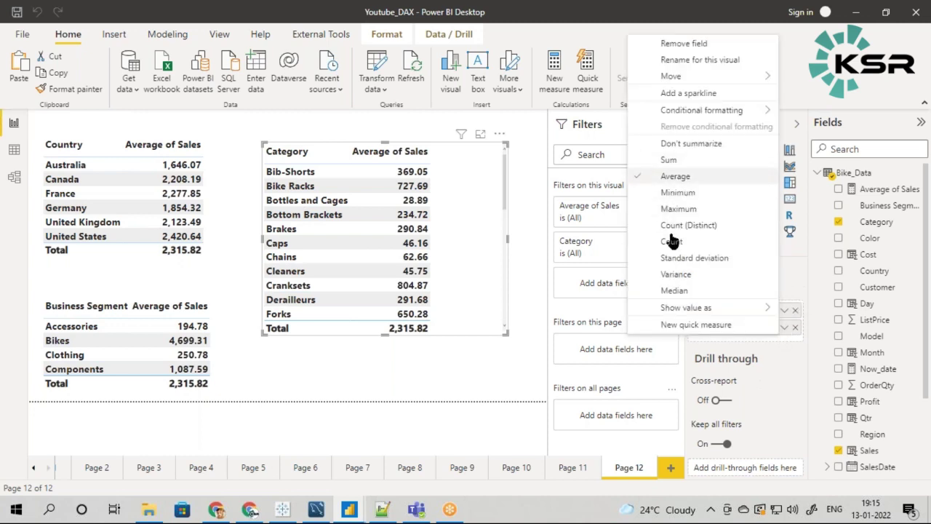
click(675, 471)
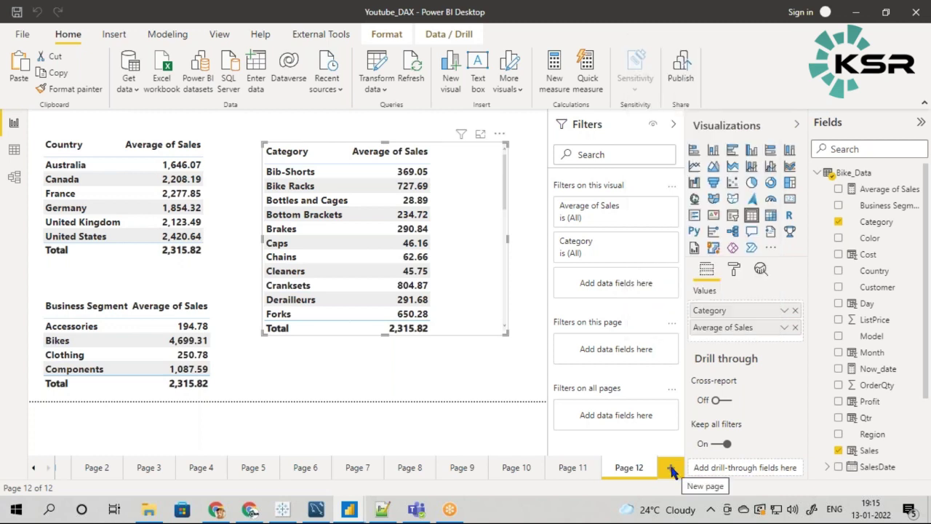
click(675, 471)
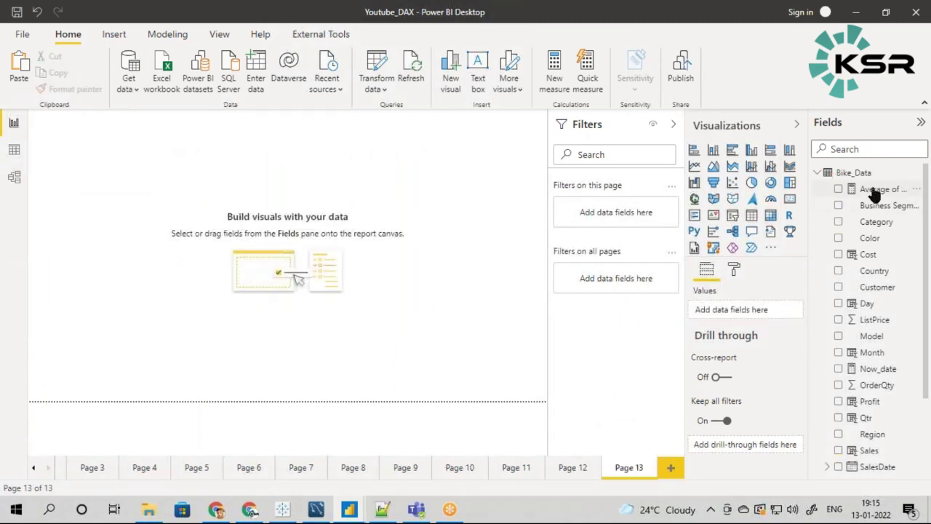
- Add a table of Country with the Average of Sales measure
click(752, 217)
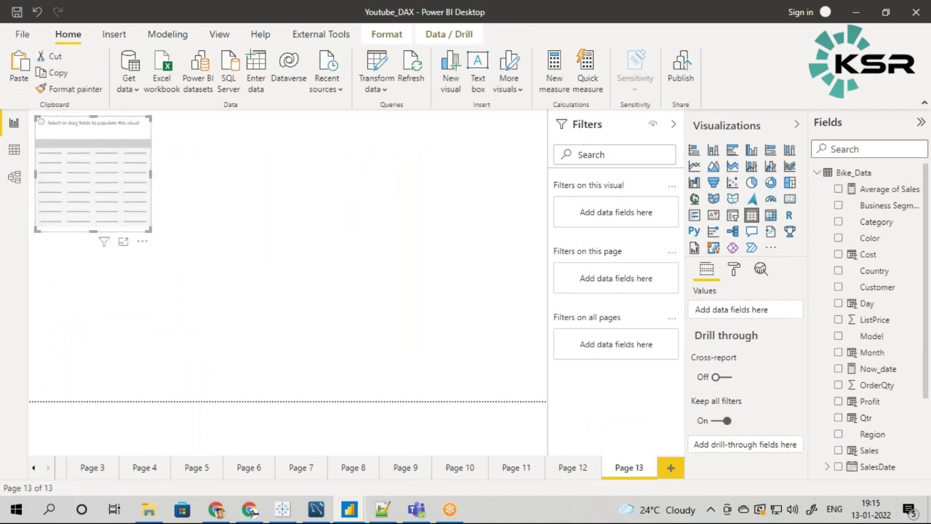
drag(149, 228, 254, 275)
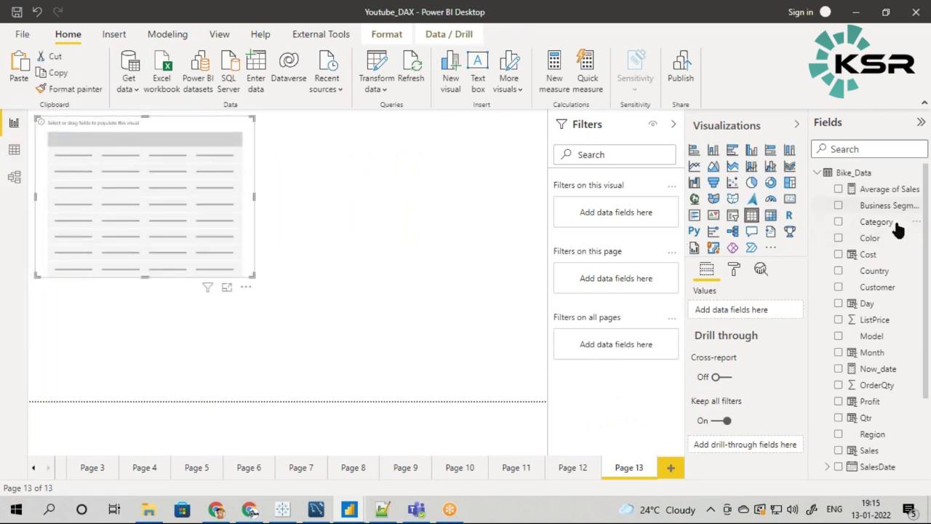
drag(873, 270, 174, 193)
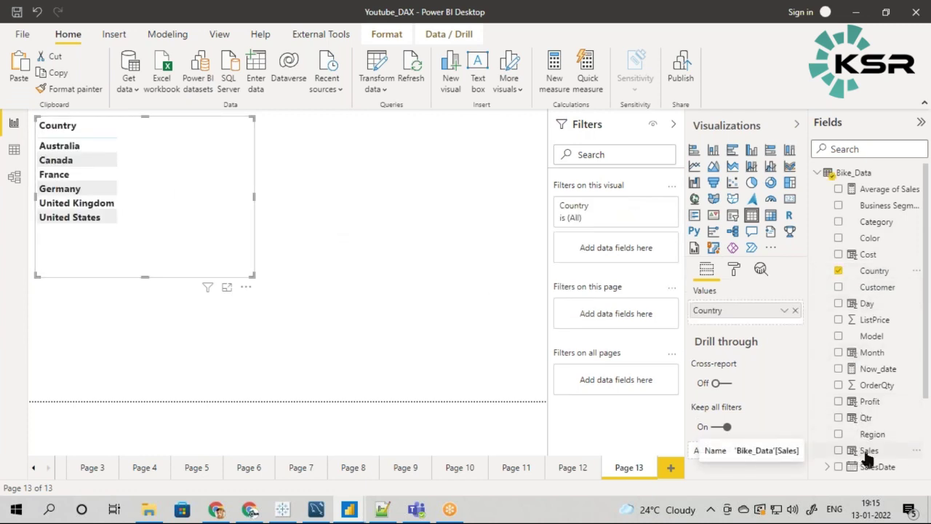
drag(876, 189, 186, 175)
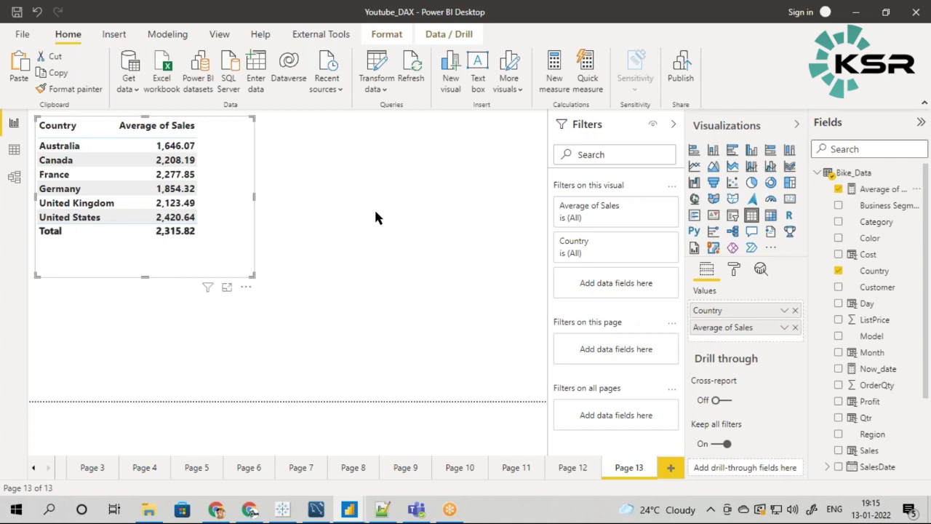
click(375, 210)
- Add a second table of Business Segment with Average of Sales
click(752, 218)
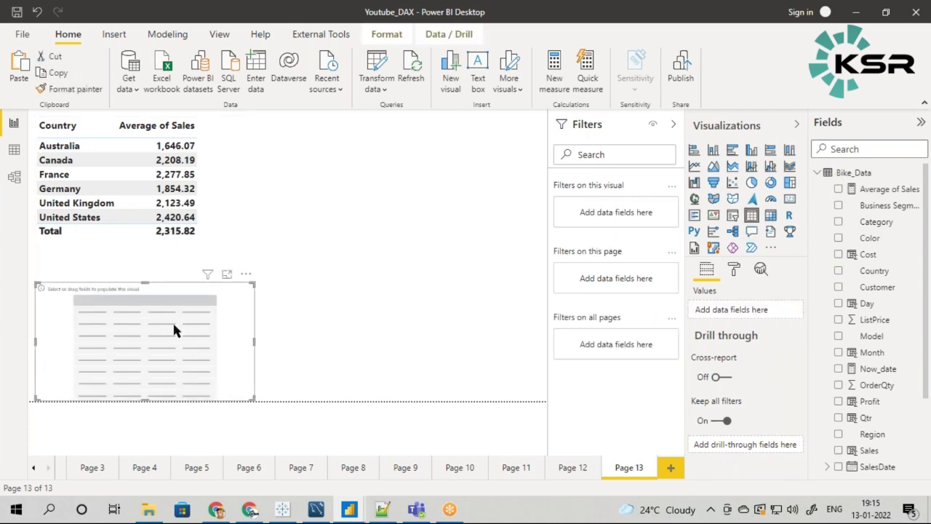
drag(888, 209, 177, 339)
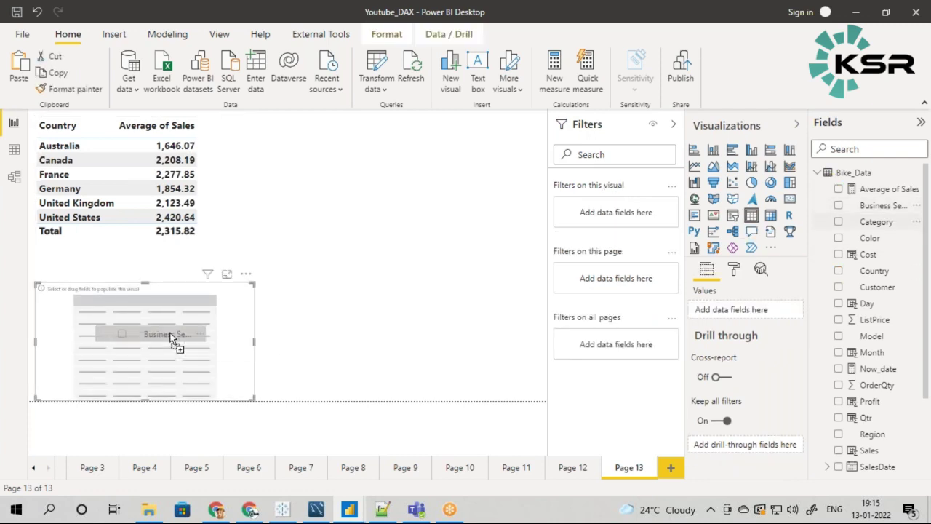
drag(896, 198, 216, 347)
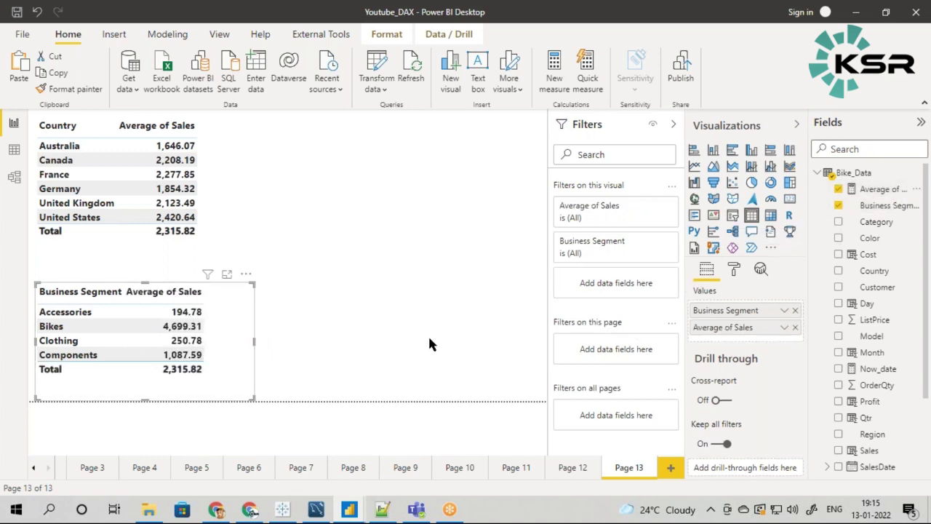
click(456, 300)
- Add a third table of Category with Average of Sales
click(751, 216)
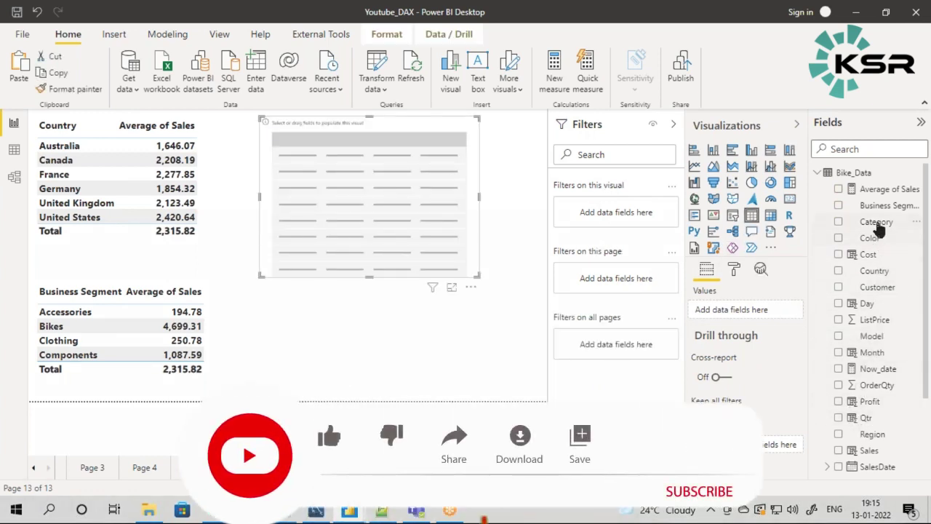
drag(878, 229, 434, 210)
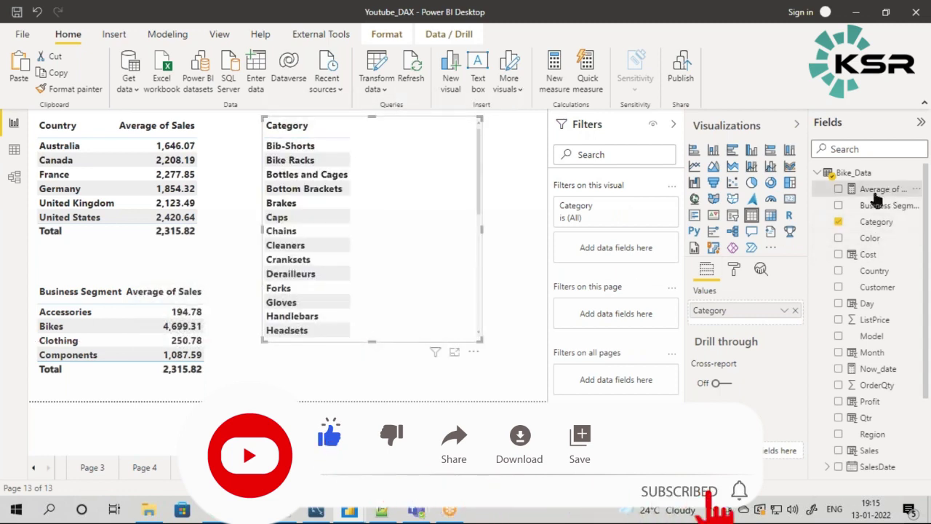
drag(875, 196, 395, 245)
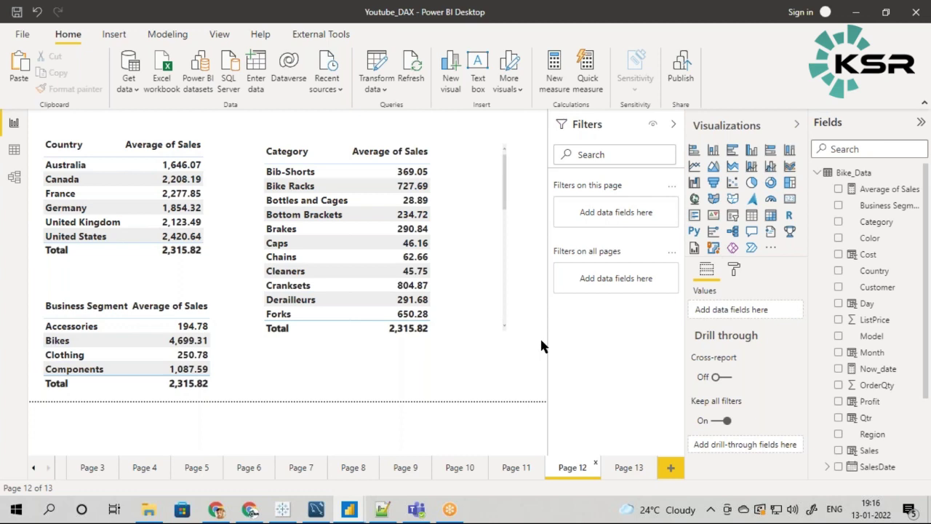
- Look at Page 11, then switch back to Page 13
click(513, 467)
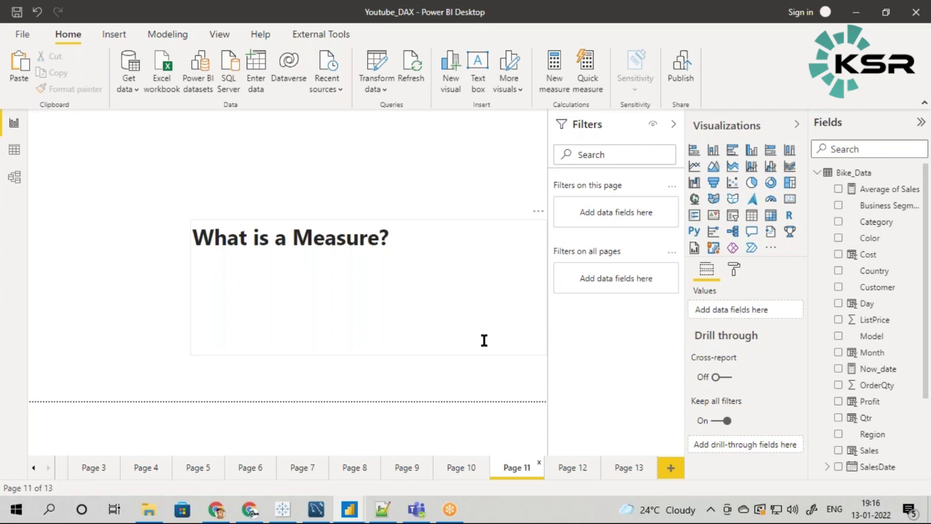
click(627, 467)
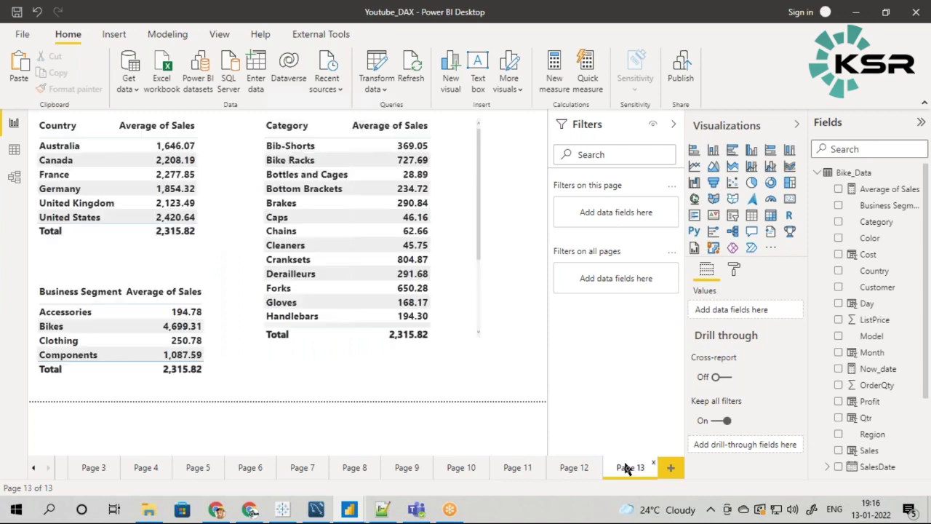
- Glance at Bike_Data's rows in Data view, then return to the Page 13 report
click(13, 150)
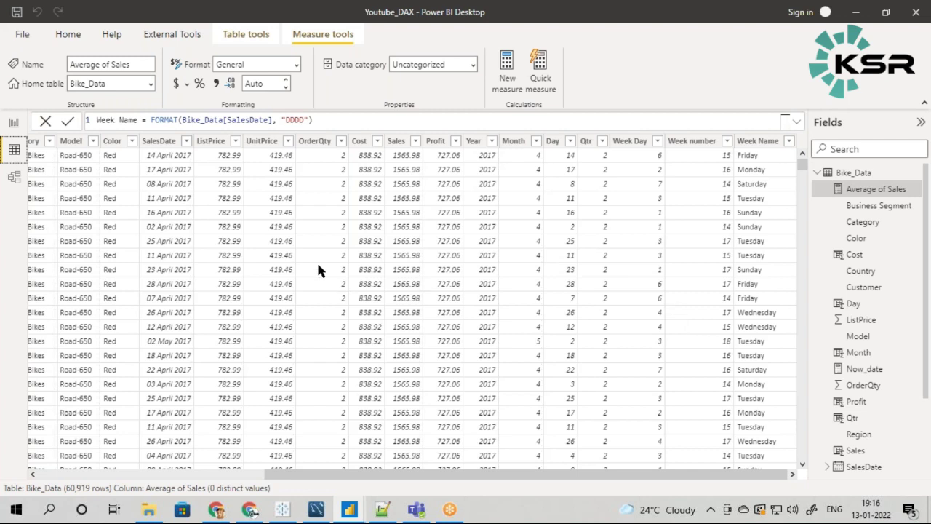
click(14, 123)
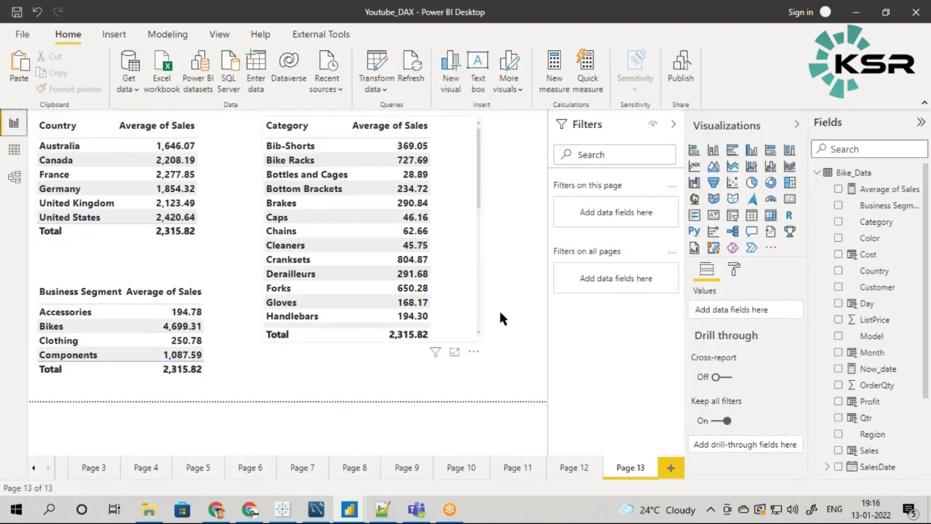